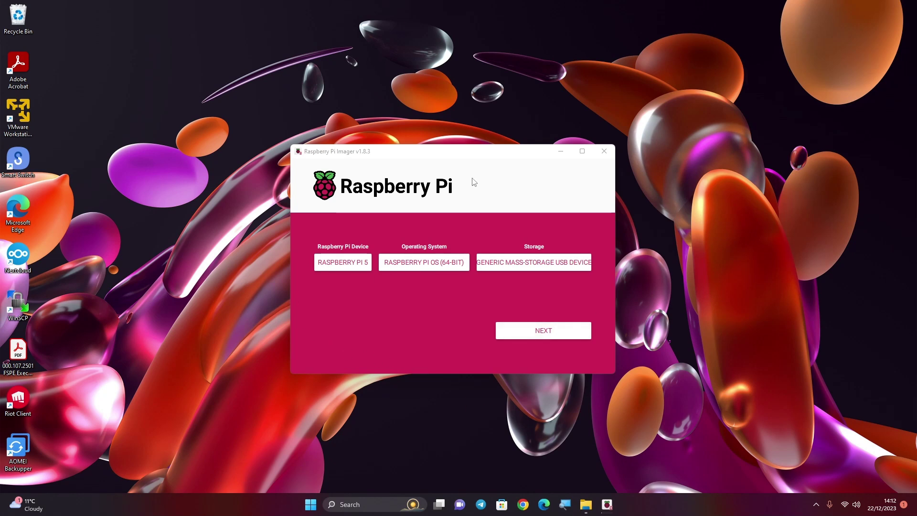
Step: Select Raspberry Pi 5, Raspberry Pi OS (64-bit) and the 31.9 GB Generic Mass-Storage USB Device
{"action": "left_click", "coordinate": [340, 294]}
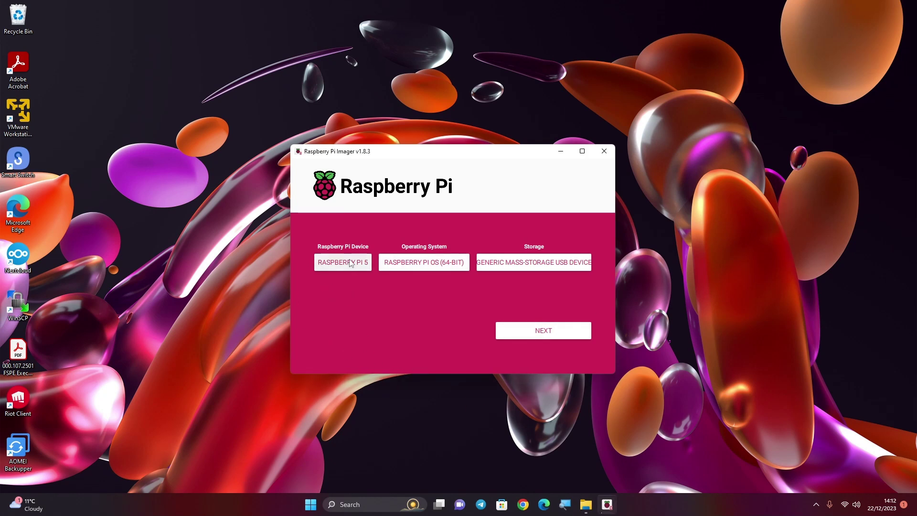
{"action": "left_click", "coordinate": [343, 262]}
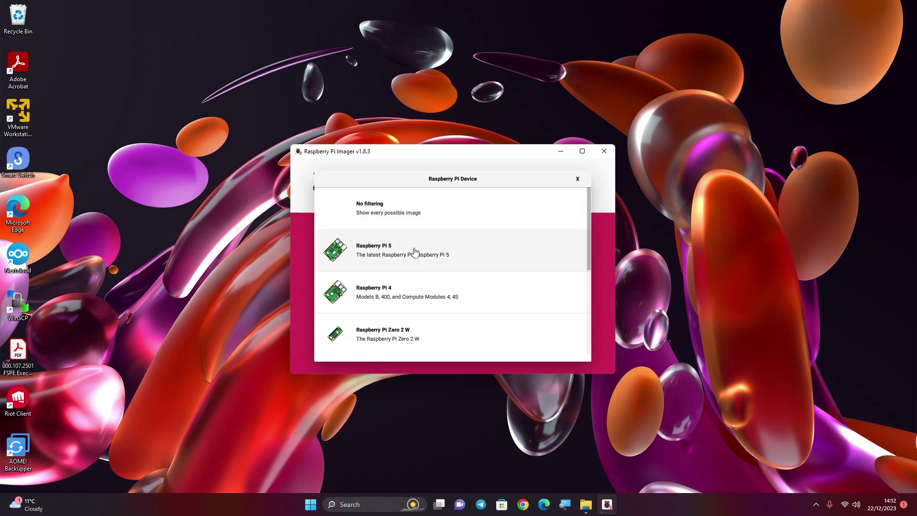
{"action": "left_click", "coordinate": [415, 252]}
{"action": "left_click", "coordinate": [420, 264]}
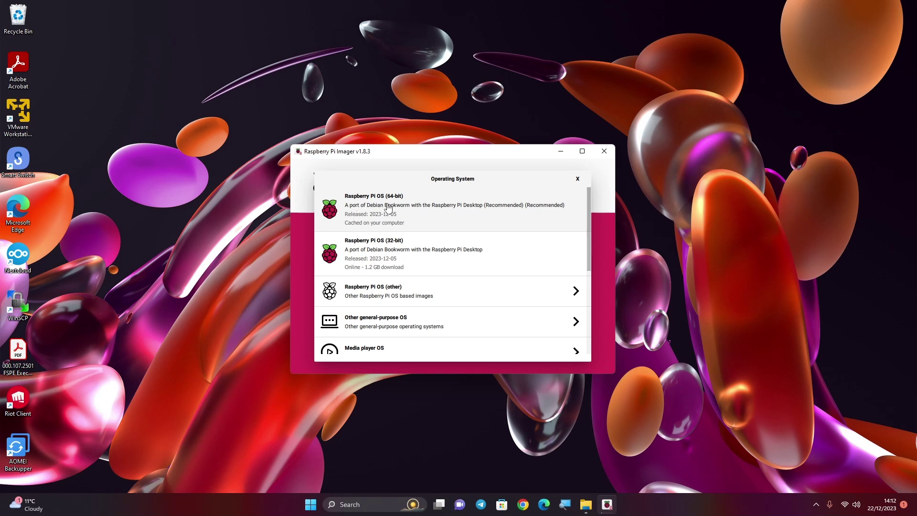
{"action": "left_click", "coordinate": [382, 208]}
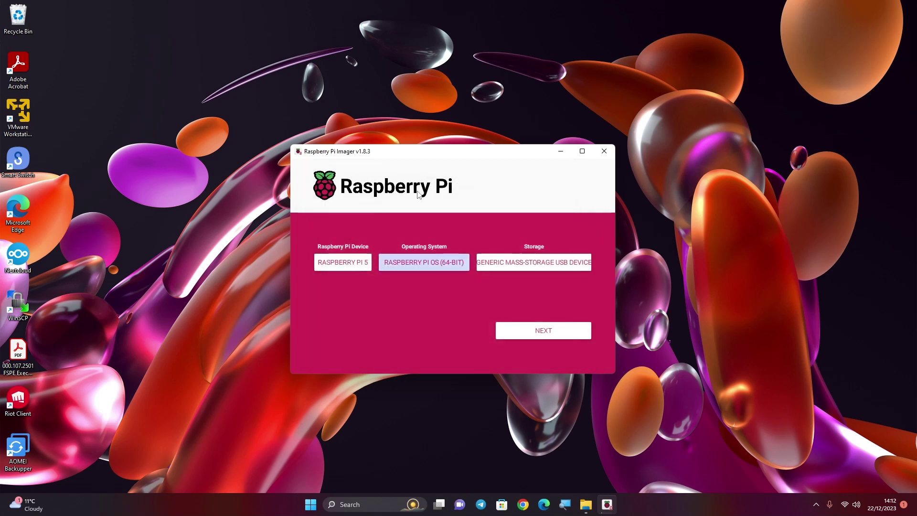
{"action": "left_click", "coordinate": [558, 265]}
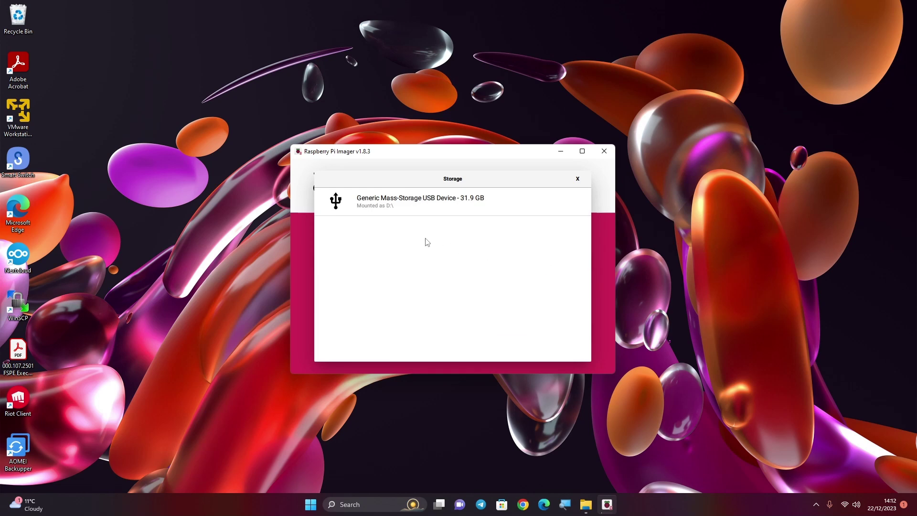
{"action": "left_click", "coordinate": [454, 207]}
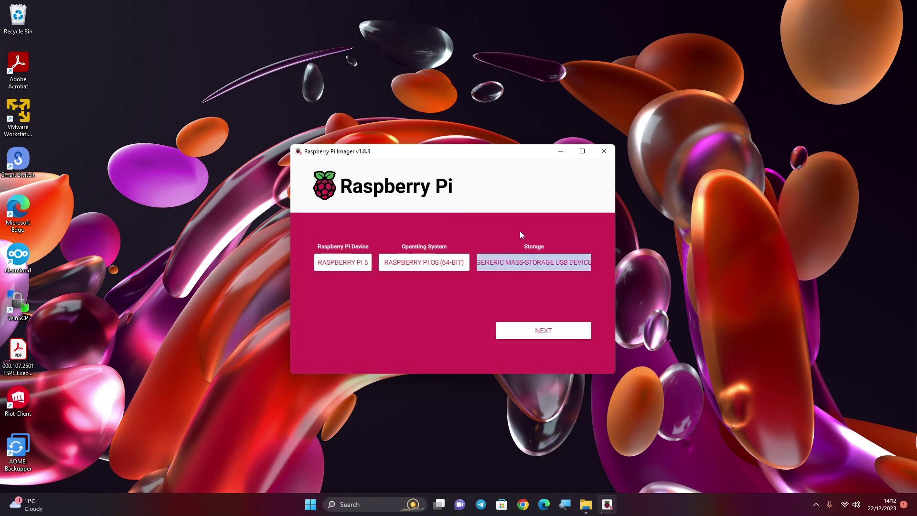
Step: Start writing the image, declining OS customisation and confirming the USB drive erase
{"action": "left_click", "coordinate": [542, 332]}
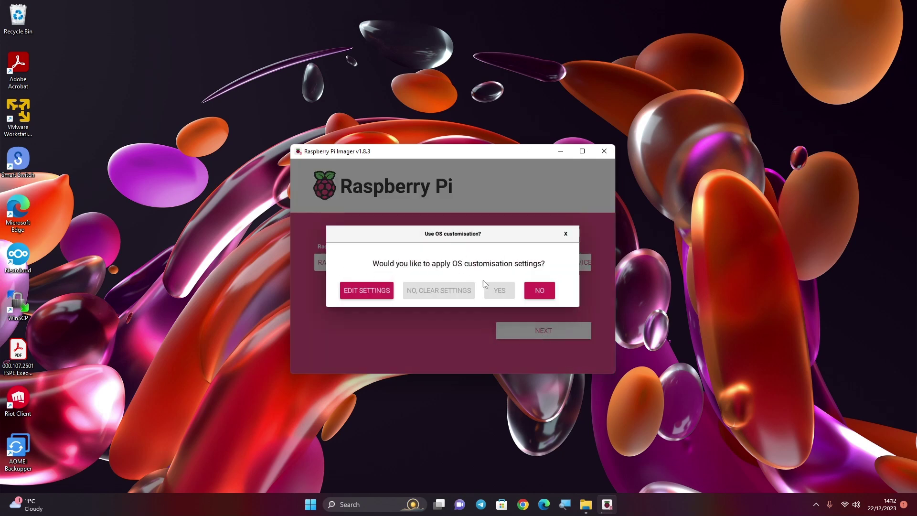
{"action": "left_click", "coordinate": [543, 293]}
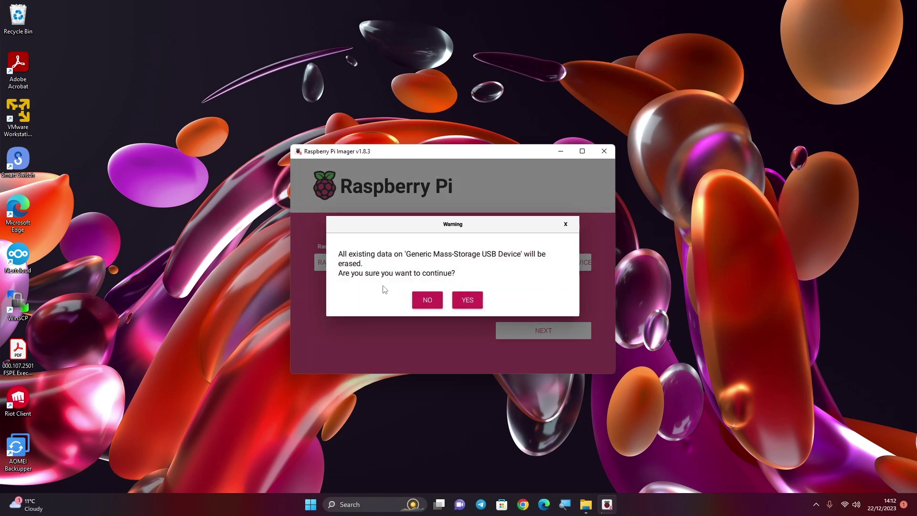
{"action": "left_click", "coordinate": [464, 300]}
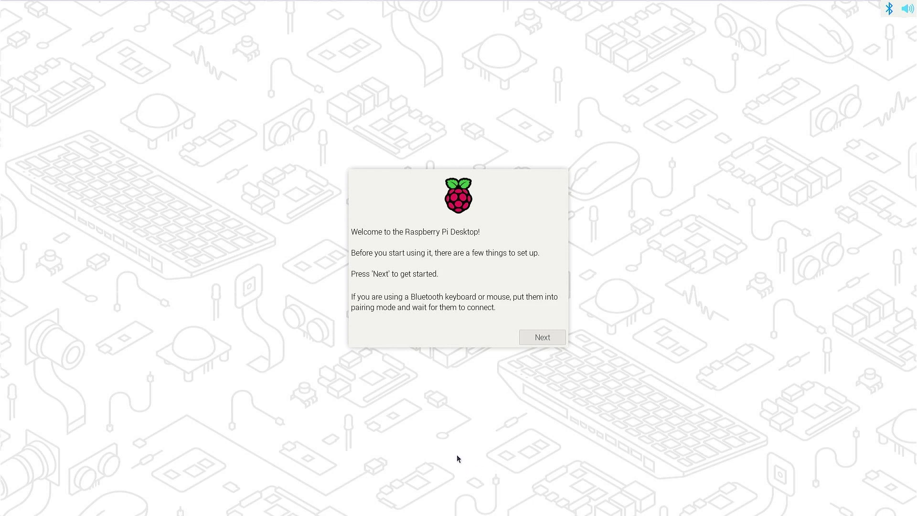
Step: Keep the United Kingdom location settings and enter 'admin' as the new username
{"action": "left_click", "coordinate": [541, 337]}
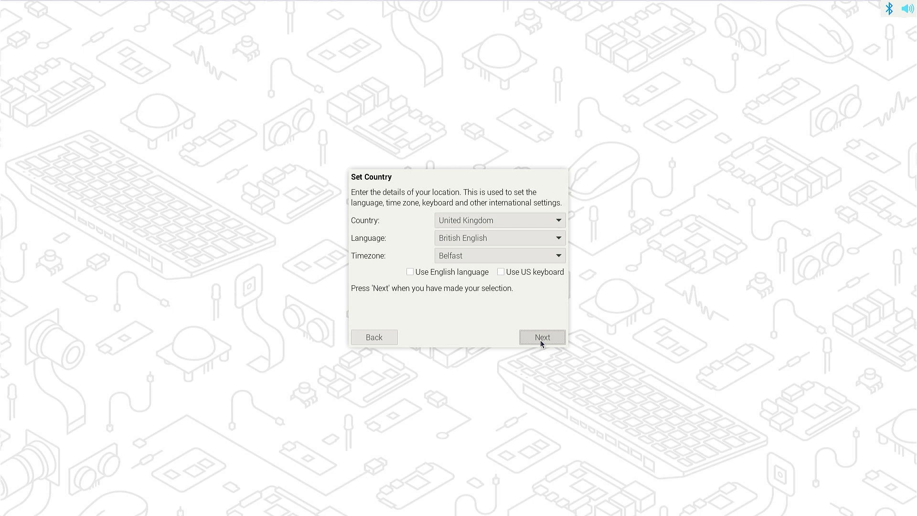
{"action": "left_click", "coordinate": [541, 339]}
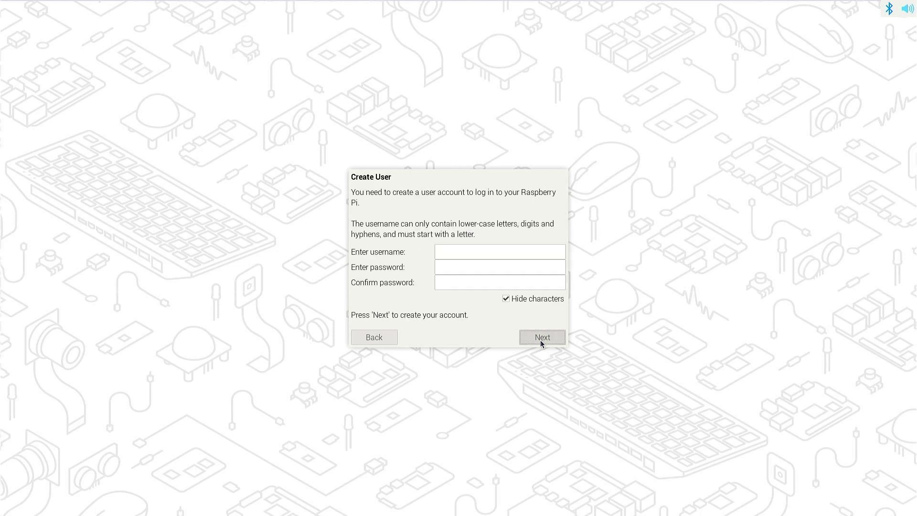
{"action": "left_click", "coordinate": [452, 253]}
{"action": "type", "text": "admin"}
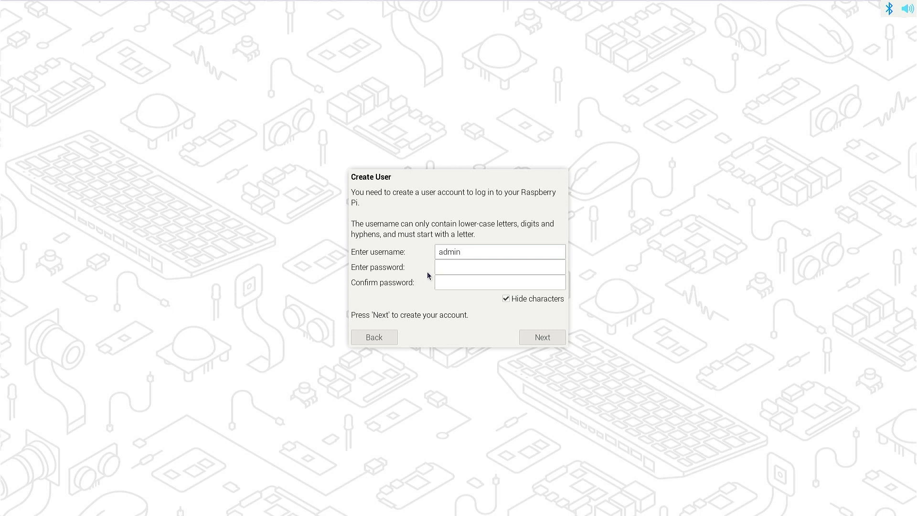
Step: Enter and confirm the account password, then create the user
{"action": "left_click", "coordinate": [444, 268]}
{"action": "left_click", "coordinate": [442, 283]}
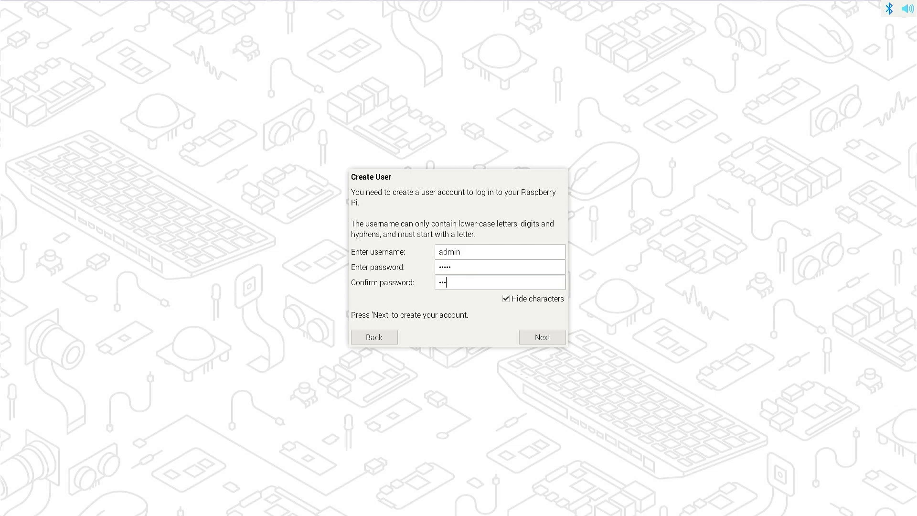
{"action": "left_click", "coordinate": [533, 336]}
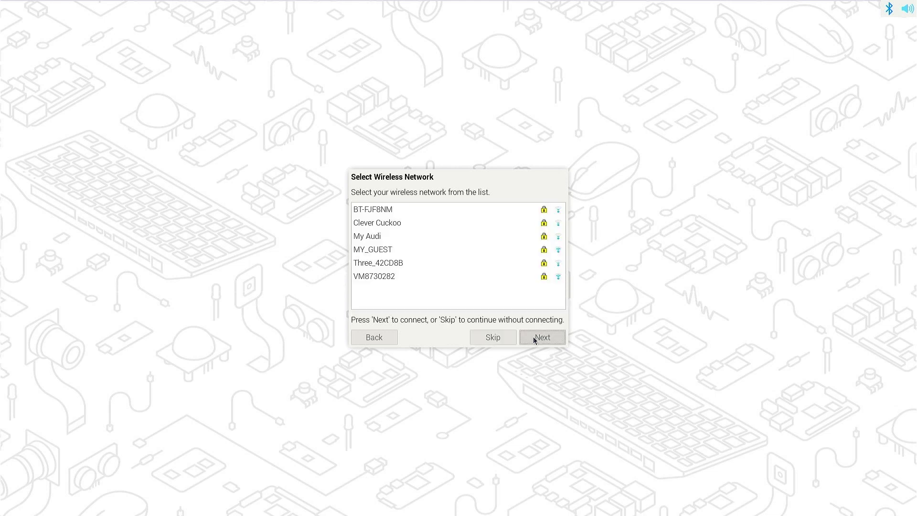
Step: Select the VM8730282 wireless network and type its Wi-Fi password
{"action": "left_click", "coordinate": [385, 281]}
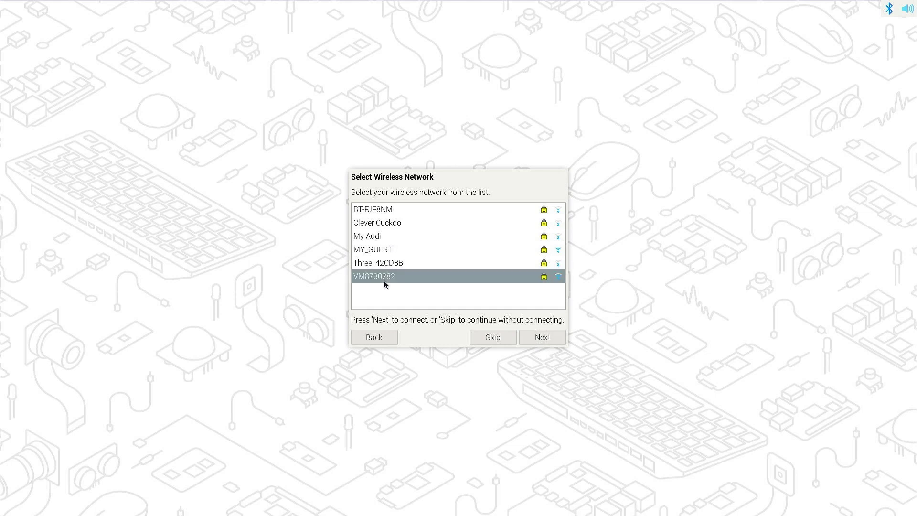
{"action": "left_click", "coordinate": [549, 337]}
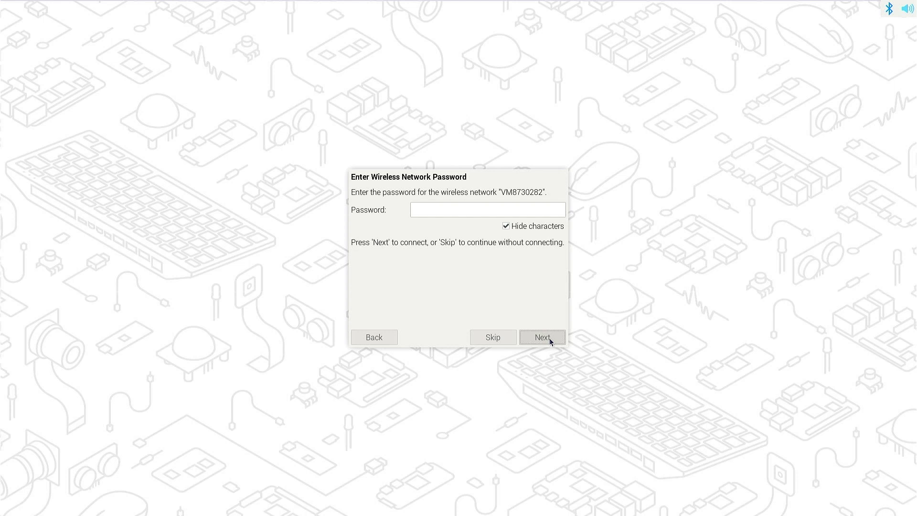
{"action": "left_click", "coordinate": [447, 213]}
{"action": "type", "text": "•"}
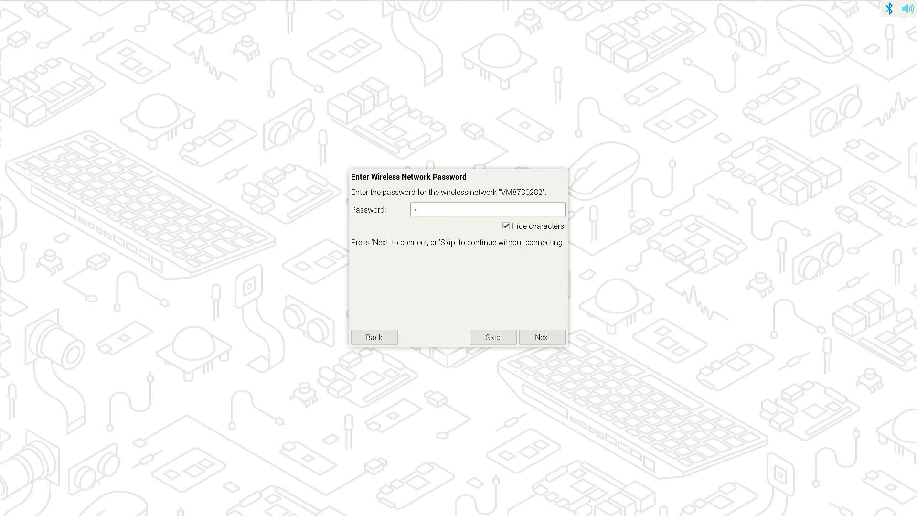
{"action": "type", "text": "•••••••••••••••"}
Step: Connect to Wi-Fi, keep Chromium as the browser, and begin the software update check
{"action": "left_click", "coordinate": [545, 334]}
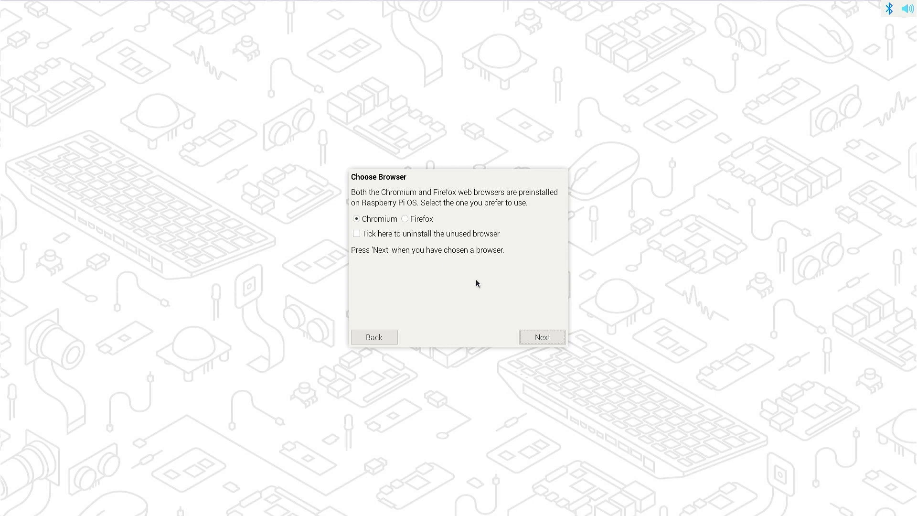
{"action": "left_click", "coordinate": [548, 338]}
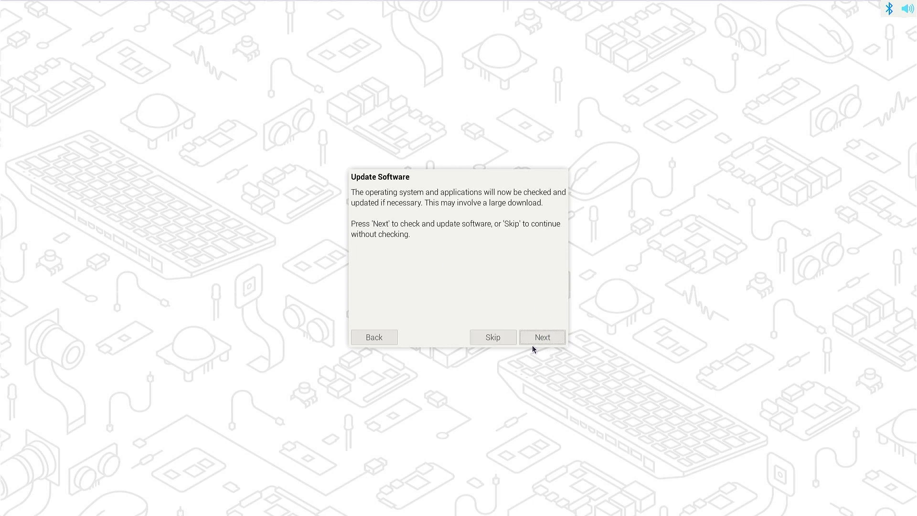
{"action": "left_click", "coordinate": [538, 340]}
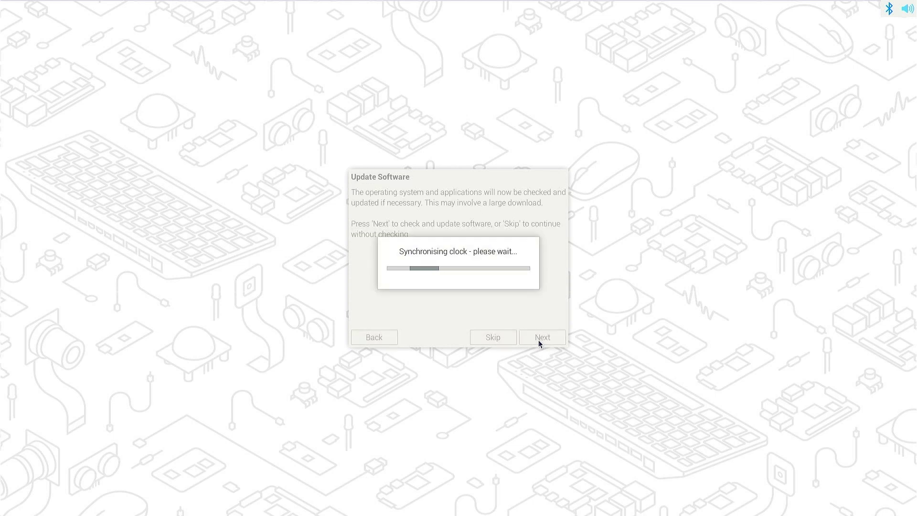
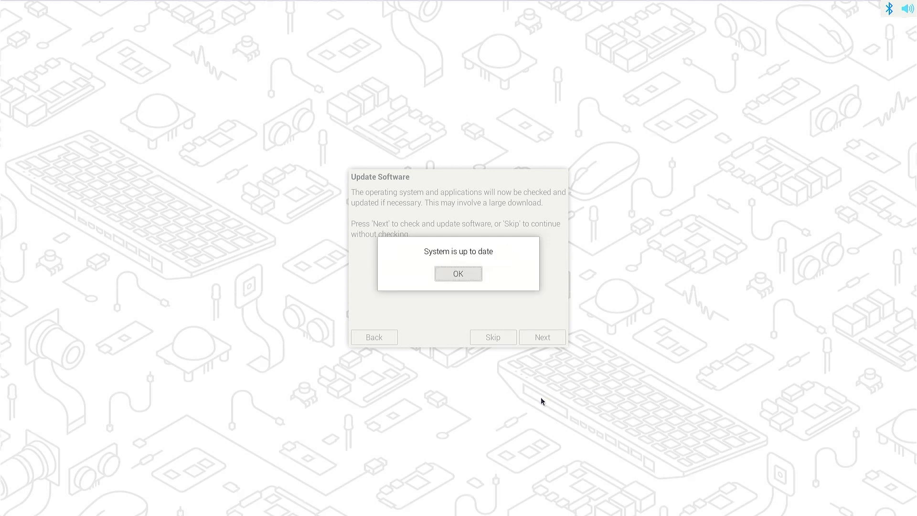
Step: Dismiss the up-to-date notice, restart the Pi into the desktop, and open a terminal from the top panel
{"action": "left_click", "coordinate": [457, 273]}
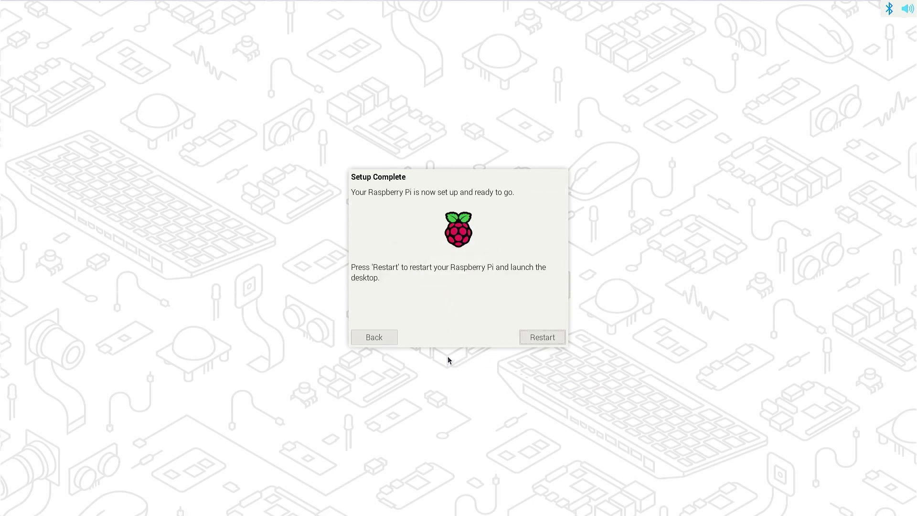
{"action": "left_click", "coordinate": [538, 337]}
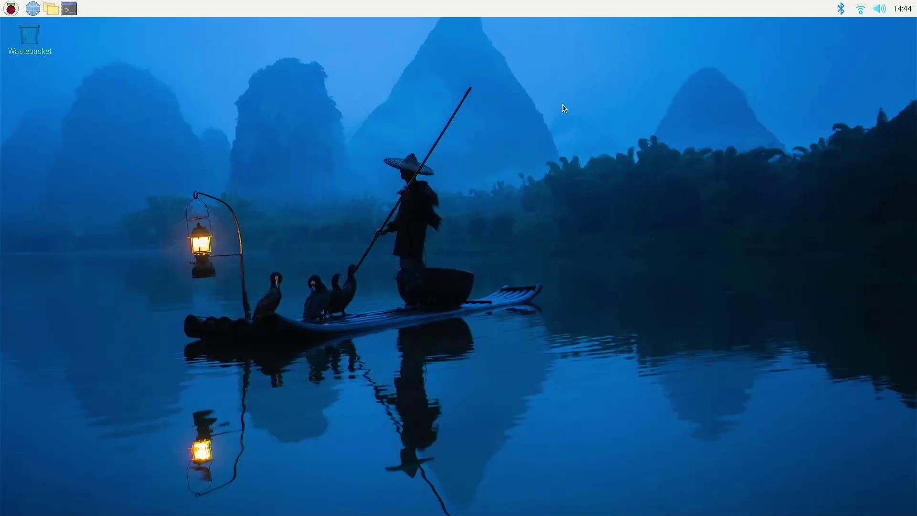
{"action": "left_click_drag", "start_coordinate": [563, 104], "coordinate": [541, 106]}
{"action": "left_click", "coordinate": [69, 9]}
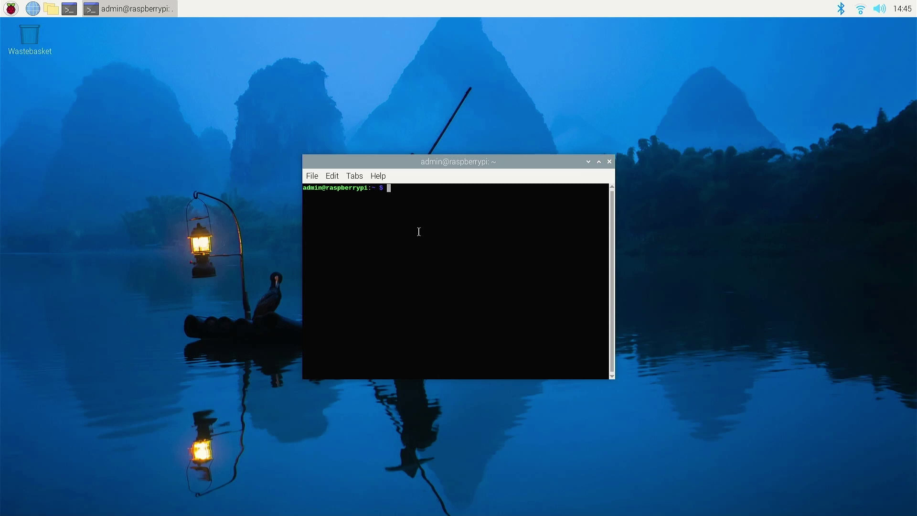
Step: Install neofetch with 'sudo apt install neofetch', confirm with y, then run neofetch for the system summary
{"action": "type", "text": "sudo apt install neofetch"}
{"action": "key", "text": "Return"}
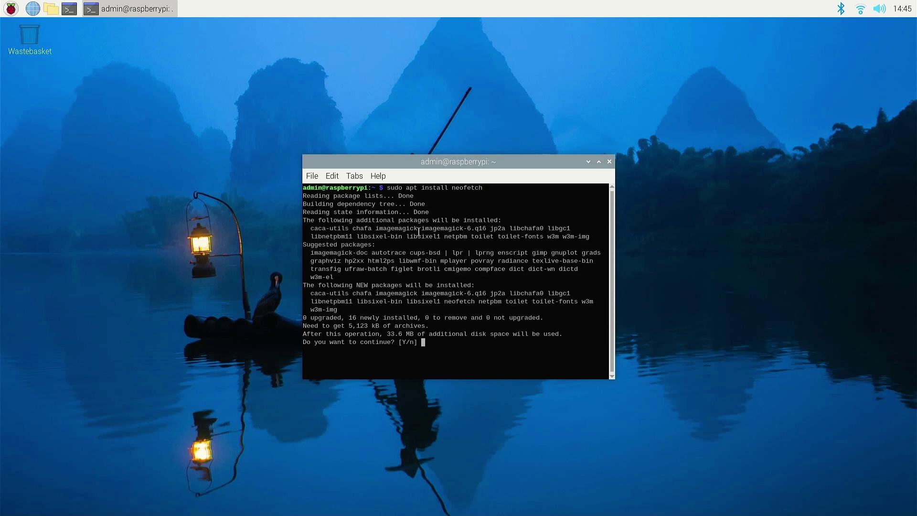
{"action": "type", "text": "y"}
{"action": "key", "text": "Return"}
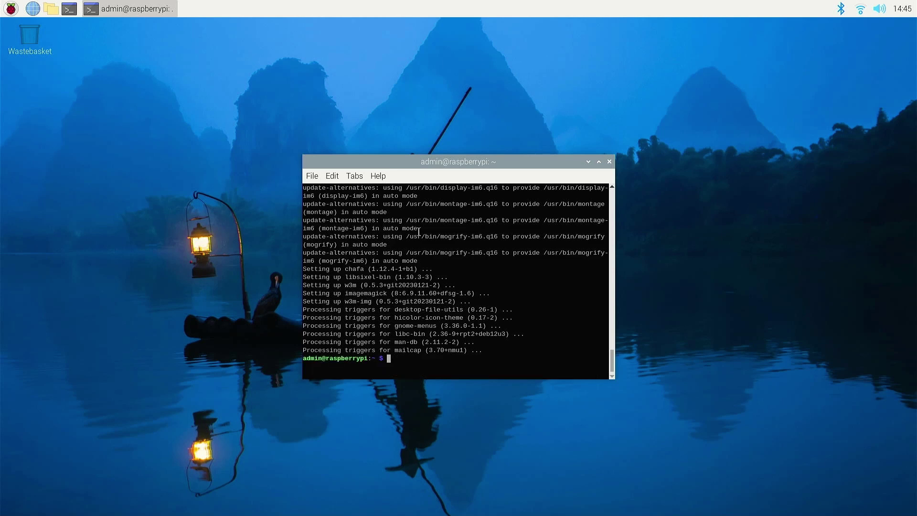
{"action": "type", "text": "neofetch"}
{"action": "key", "text": "Return"}
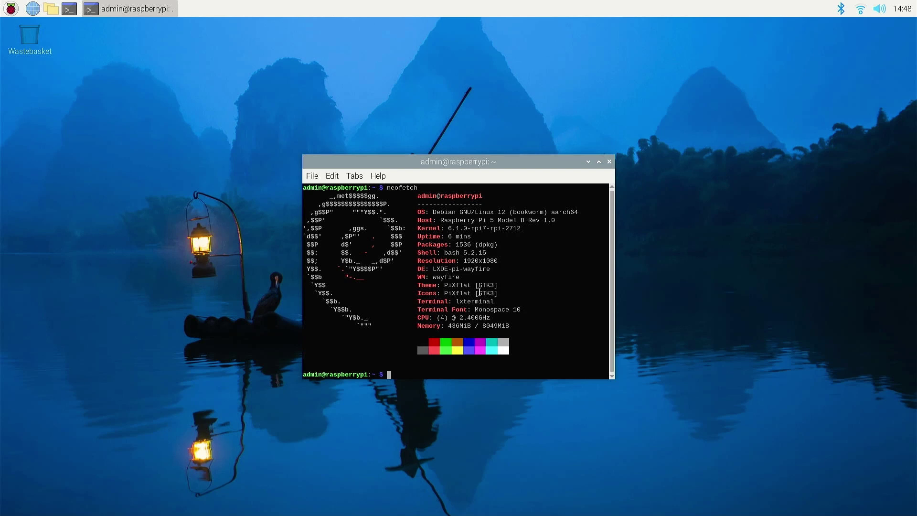
Step: Run ifconfig, correcting the 'ifcofig' typo, and highlight the wlan0 block showing 192.168.0.27
{"action": "type", "text": "ifcofig"}
{"action": "key", "text": "Return"}
{"action": "type", "text": "ifcon"}
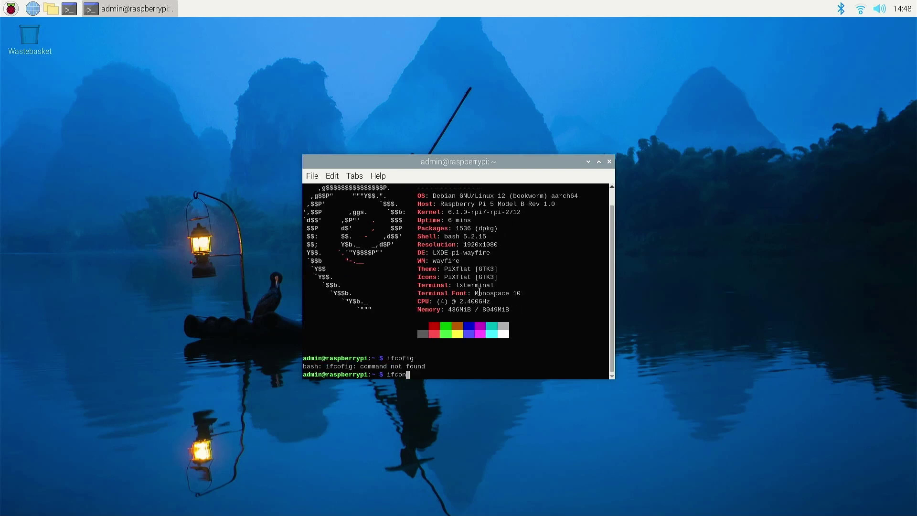
{"action": "type", "text": "fig"}
{"action": "key", "text": "Return"}
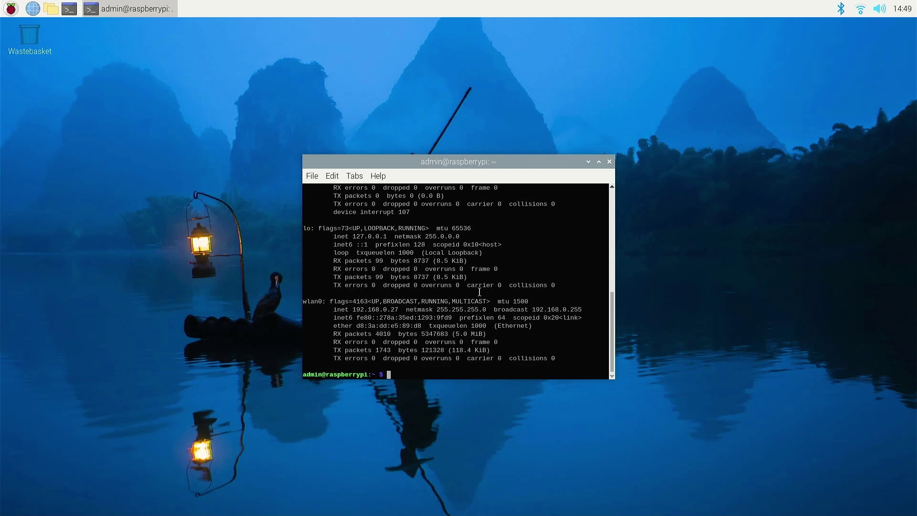
{"action": "left_click_drag", "start_coordinate": [479, 291], "coordinate": [261, 357]}
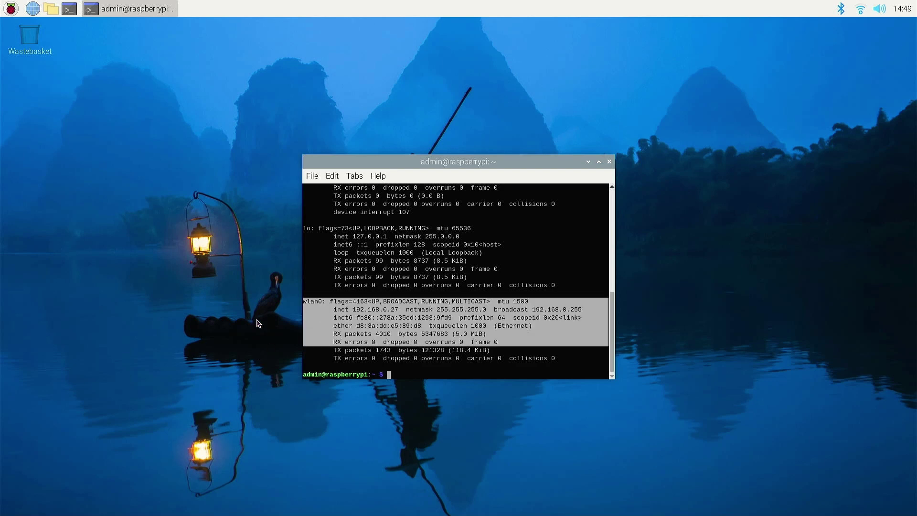
{"action": "left_click", "coordinate": [333, 302]}
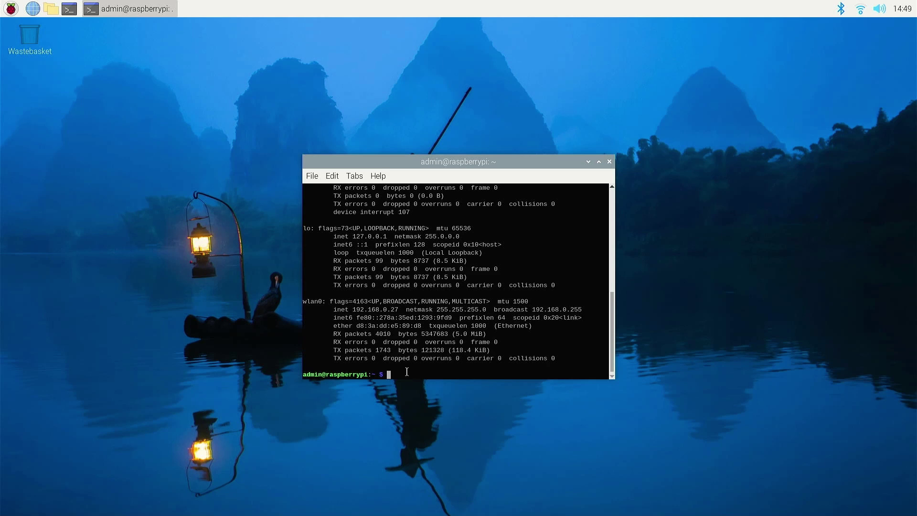
Step: Run 'sudo apt install xrdp' and accept the continue prompt to finish installing
{"action": "type", "text": "sudo"}
{"action": "type", "text": "apt install xrdp"}
{"action": "key", "text": "Return"}
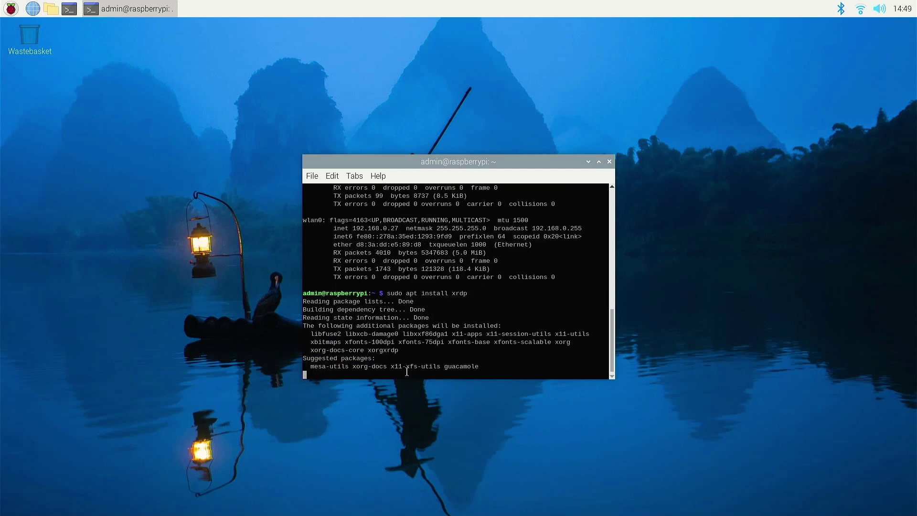
{"action": "key", "text": "Return"}
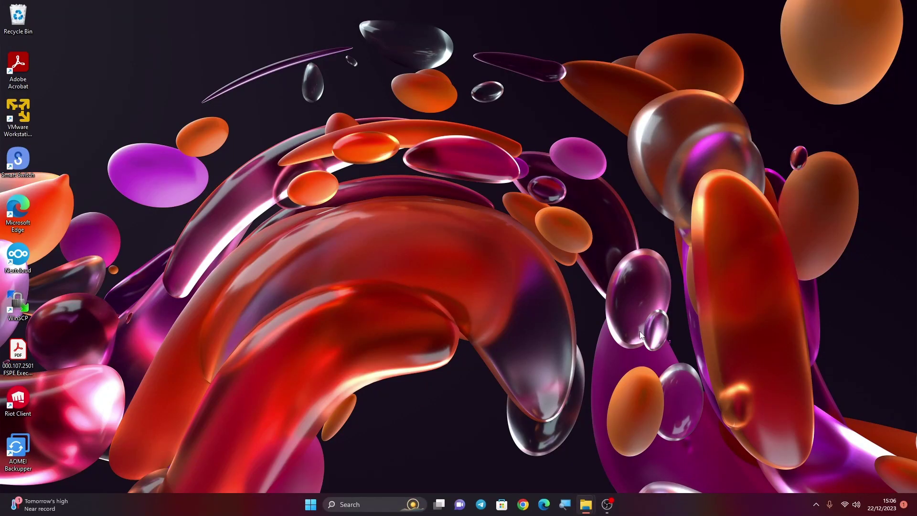
Step: Launch Remote Desktop Connection by searching 'remote' in the Windows Start menu
{"action": "left_click", "coordinate": [315, 506]}
{"action": "type", "text": "remote"}
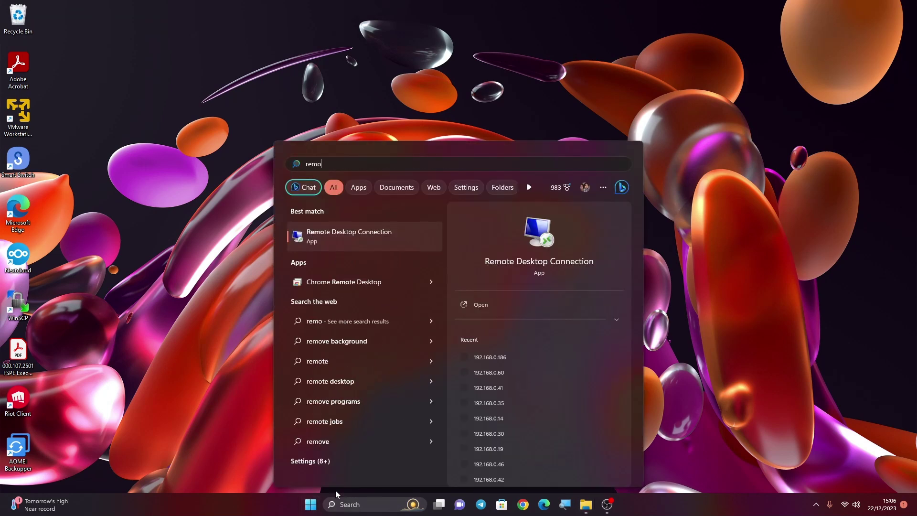
{"action": "key", "text": "Return"}
Step: Connect to 192.168.0.27 and sign in at the xrdp login with the Pi's username and password
{"action": "type", "text": "192.168.0.127"}
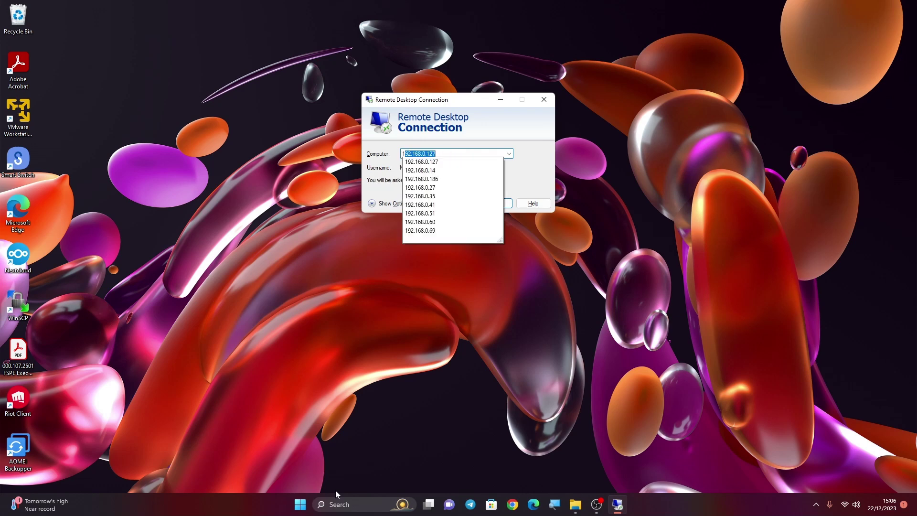
{"action": "left_click", "coordinate": [443, 152]}
{"action": "key", "text": "BackSpace"}
{"action": "key", "text": "BackSpace"}
{"action": "key", "text": "BackSpace"}
{"action": "type", "text": "27"}
{"action": "key", "text": "Return"}
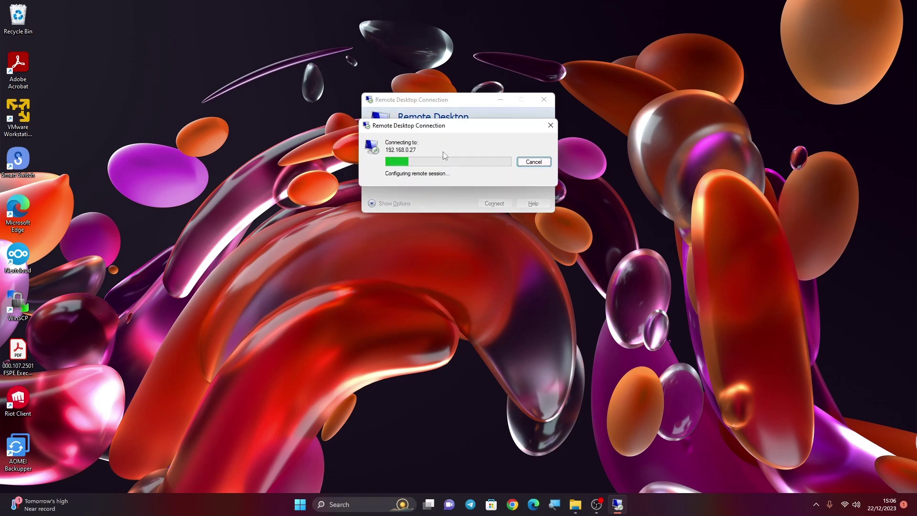
{"action": "type", "text": "admi"}
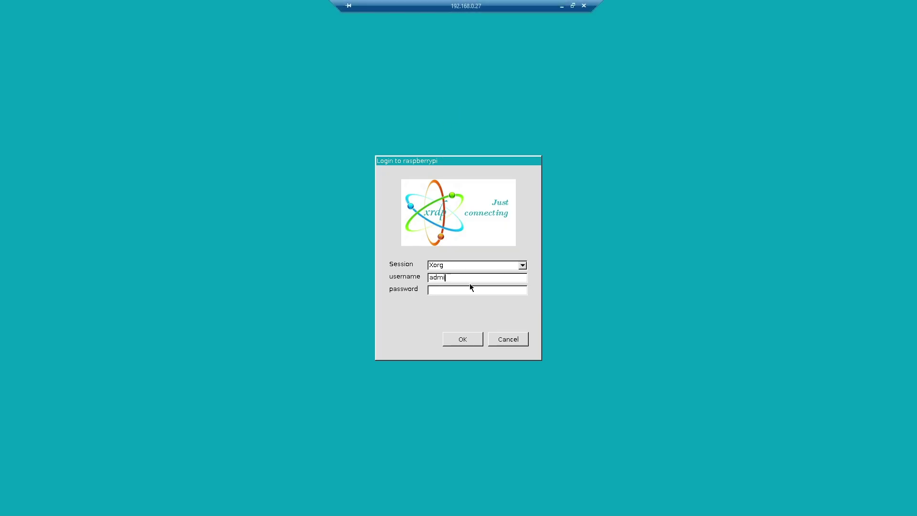
{"action": "type", "text": "****"}
{"action": "key", "text": "Return"}
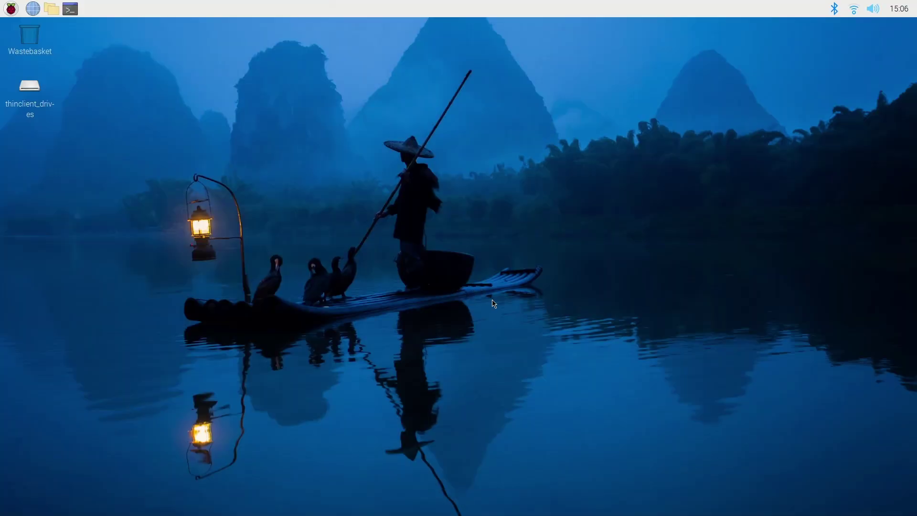
Step: Open Geany Programmer's Editor from the Programming menu, then close it
{"action": "left_click", "coordinate": [14, 7]}
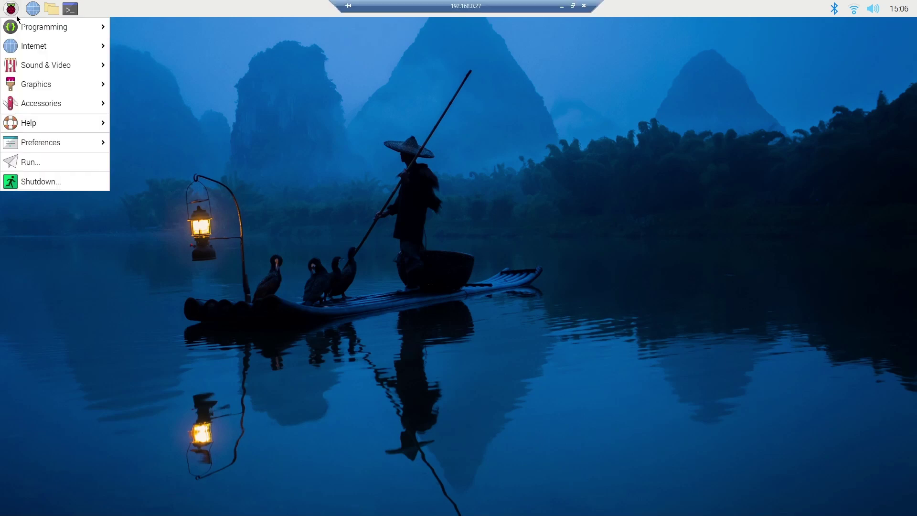
{"action": "mouse_move", "coordinate": [79, 27]}
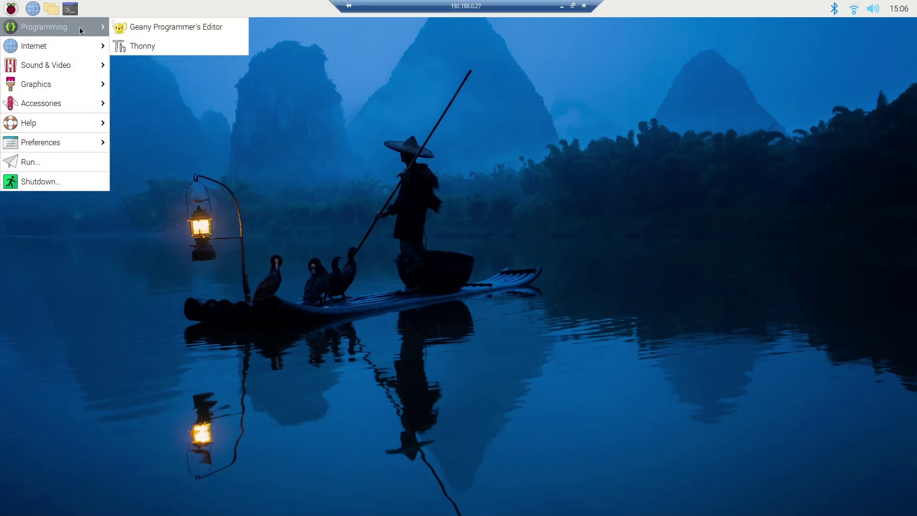
{"action": "left_click", "coordinate": [132, 27]}
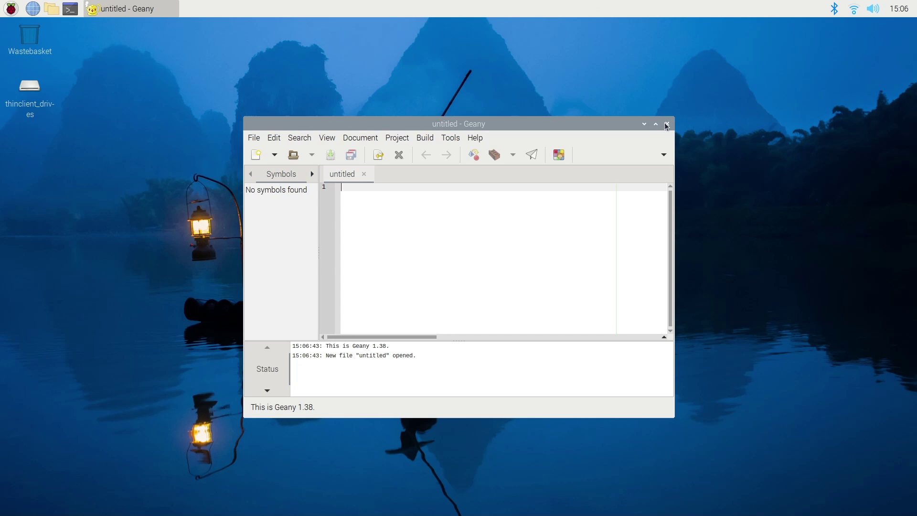
{"action": "left_click", "coordinate": [667, 124]}
Step: Open Appearance Settings from the Preferences menu, then close the dialog
{"action": "left_click", "coordinate": [6, 9]}
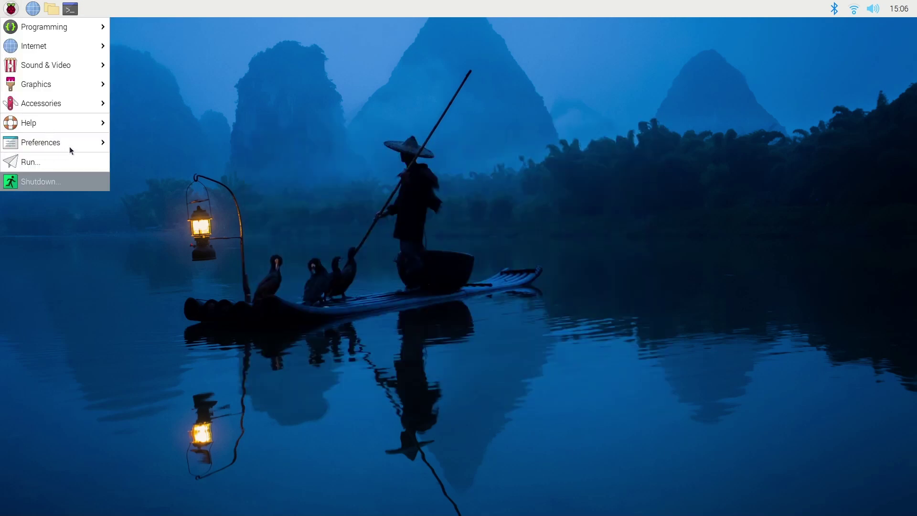
{"action": "mouse_move", "coordinate": [72, 147]}
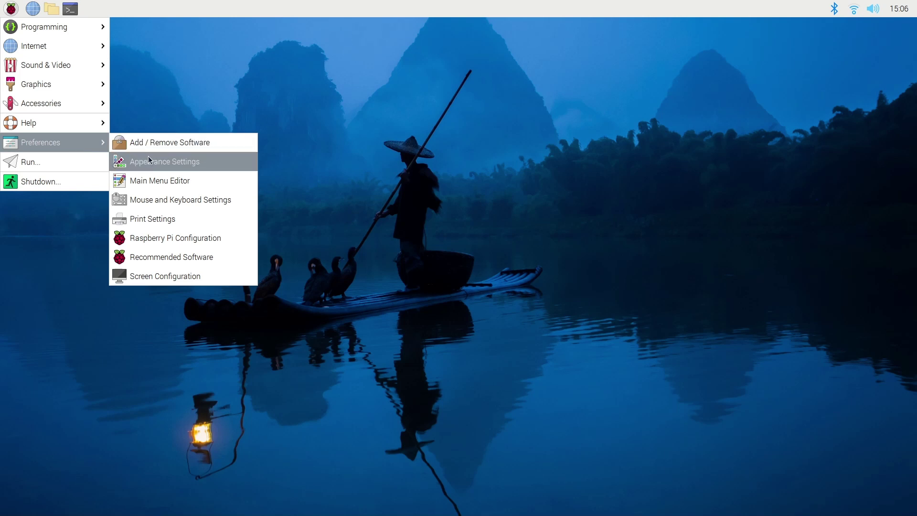
{"action": "left_click", "coordinate": [148, 161]}
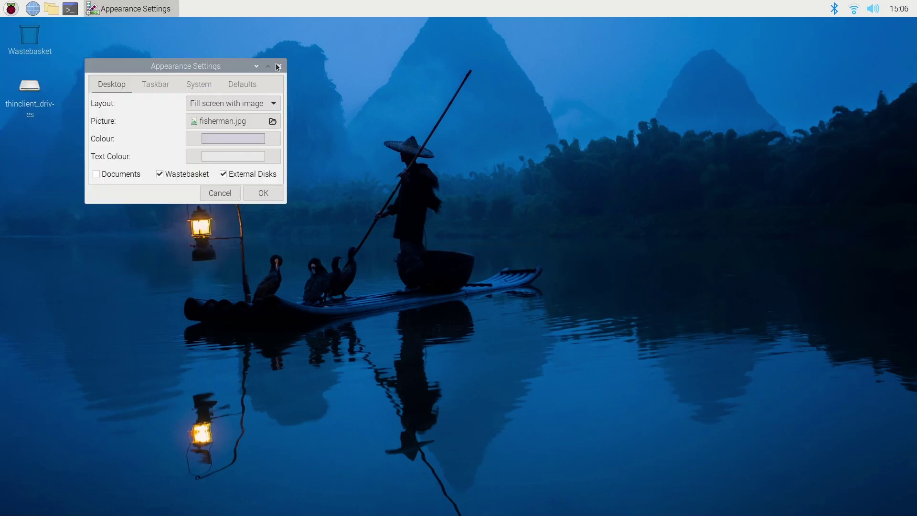
{"action": "left_click", "coordinate": [279, 68]}
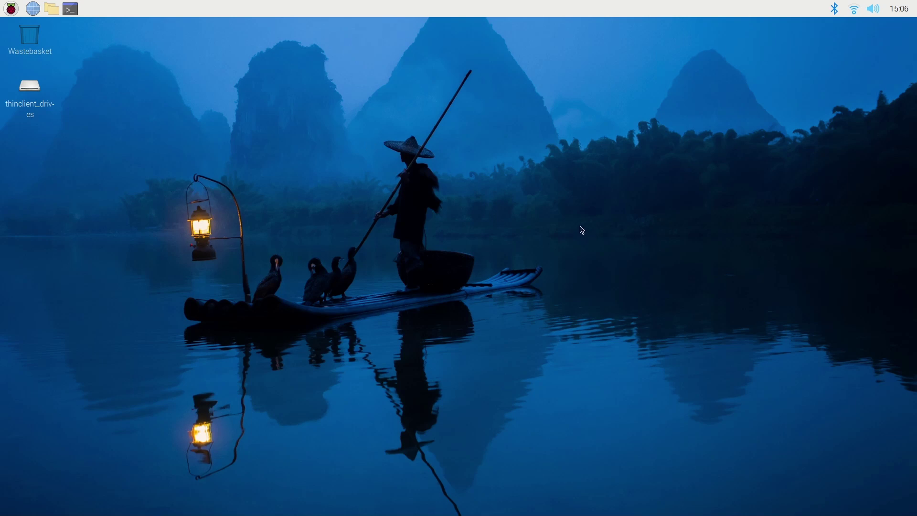
Step: Launch Chromium Web Browser from the Internet menu
{"action": "left_click", "coordinate": [11, 11]}
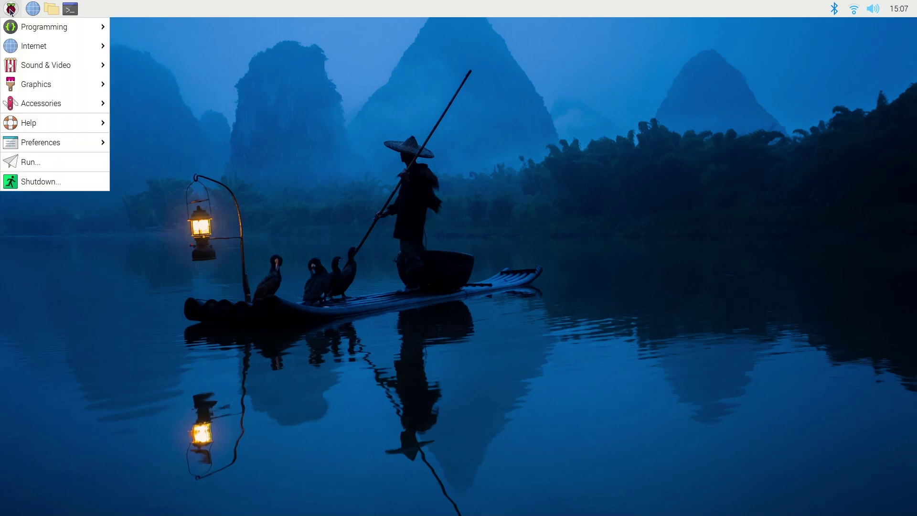
{"action": "mouse_move", "coordinate": [35, 51]}
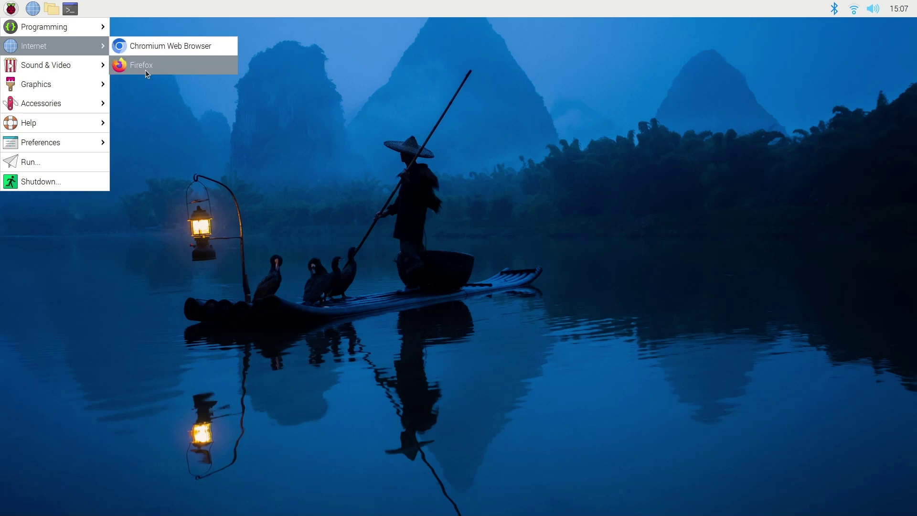
{"action": "left_click", "coordinate": [159, 47]}
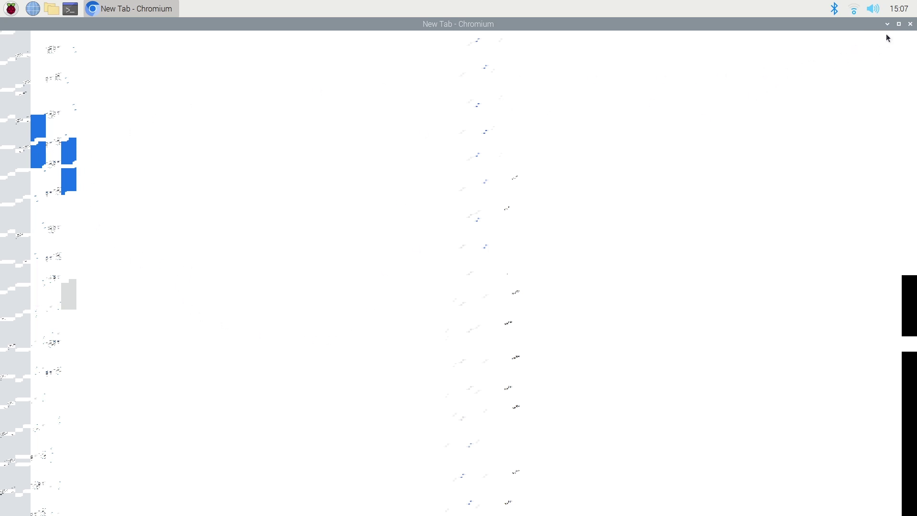
Step: Close Chromium, launch Firefox from the applications menu, and maximize its window
{"action": "left_click", "coordinate": [910, 24]}
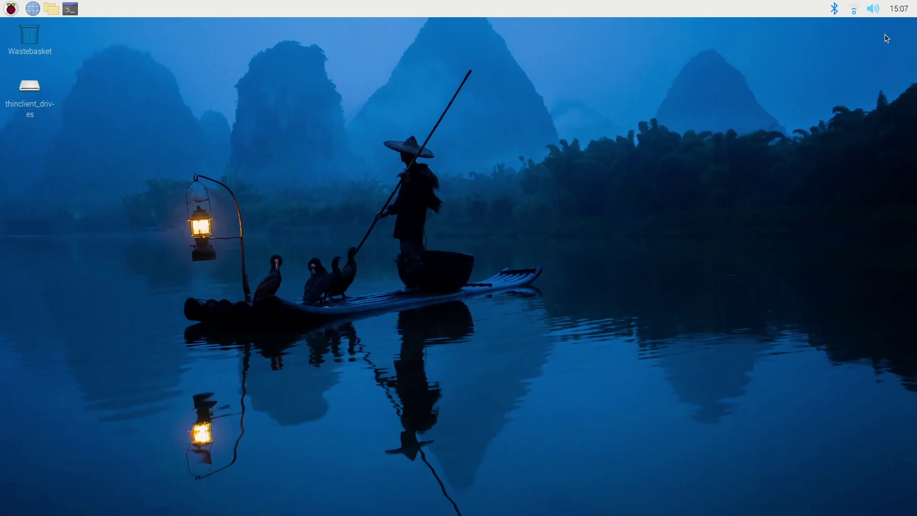
{"action": "left_click", "coordinate": [11, 8]}
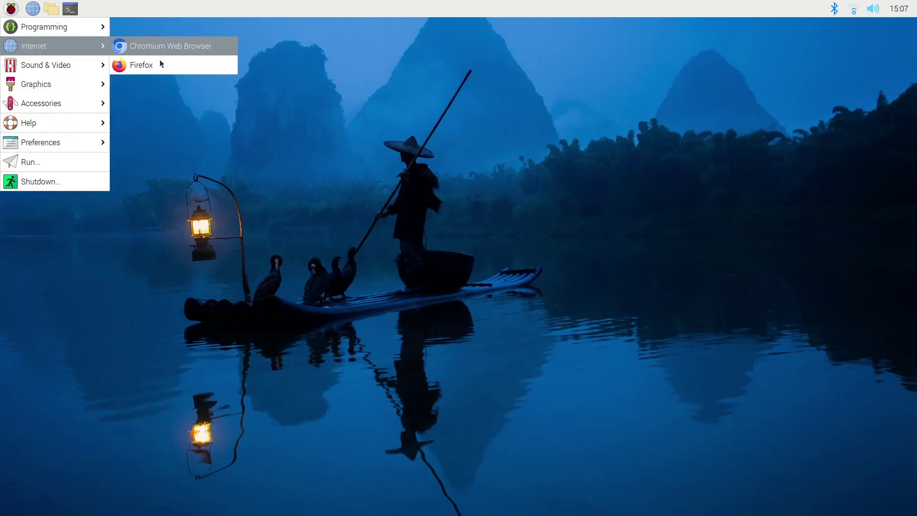
{"action": "left_click", "coordinate": [163, 64]}
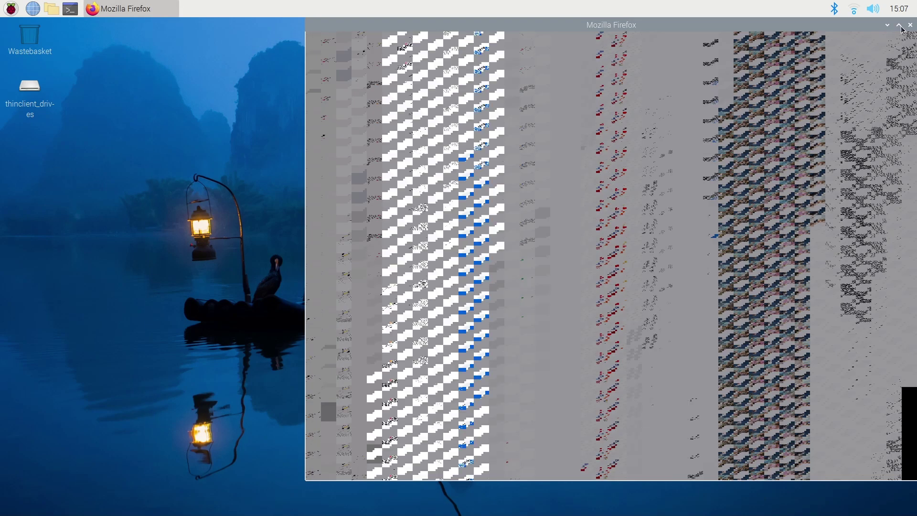
{"action": "left_click", "coordinate": [901, 27]}
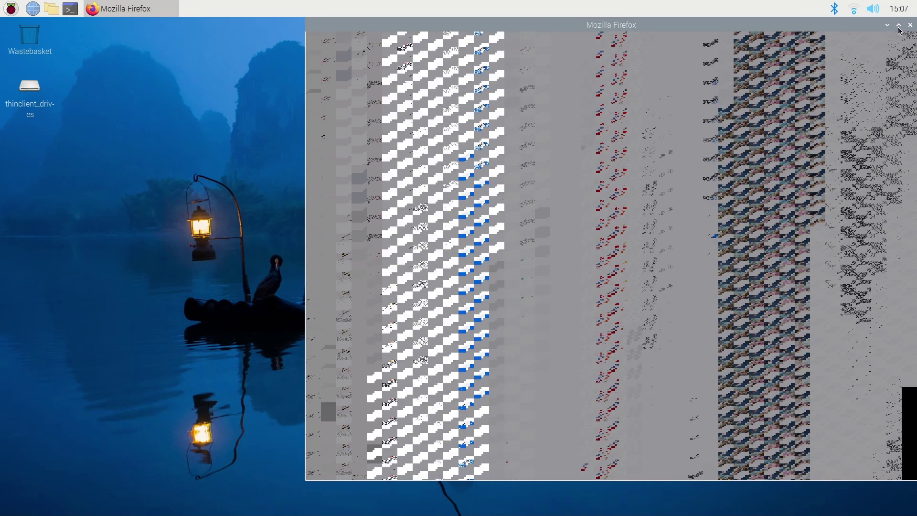